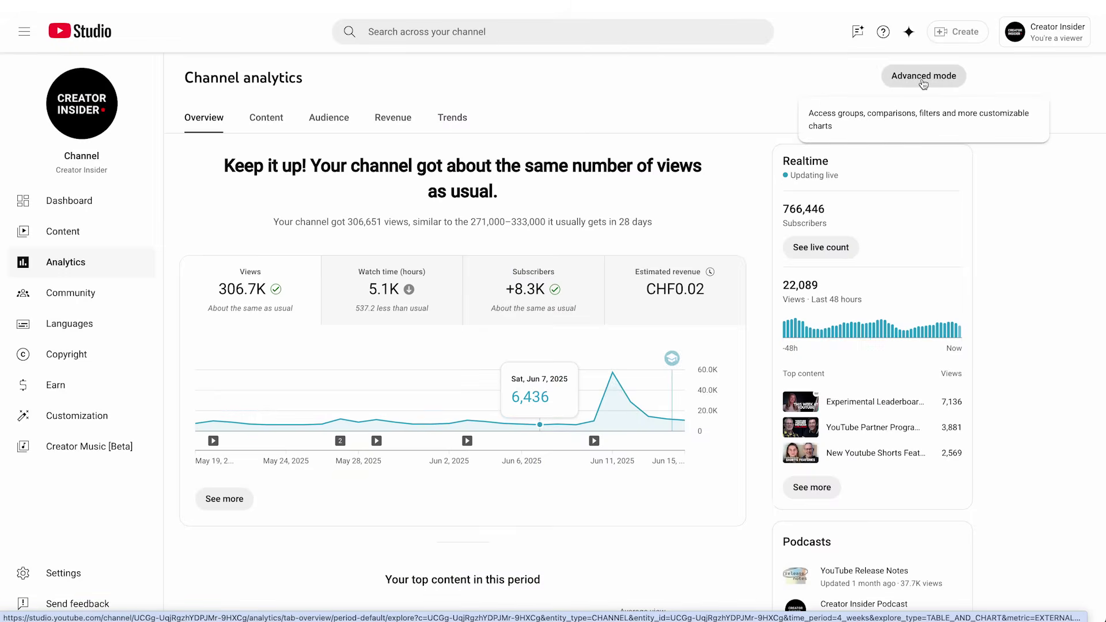
# Switch to the Advanced mode Top content report, then collapse and restore the controls sidebar.
pyautogui.click(923, 80)
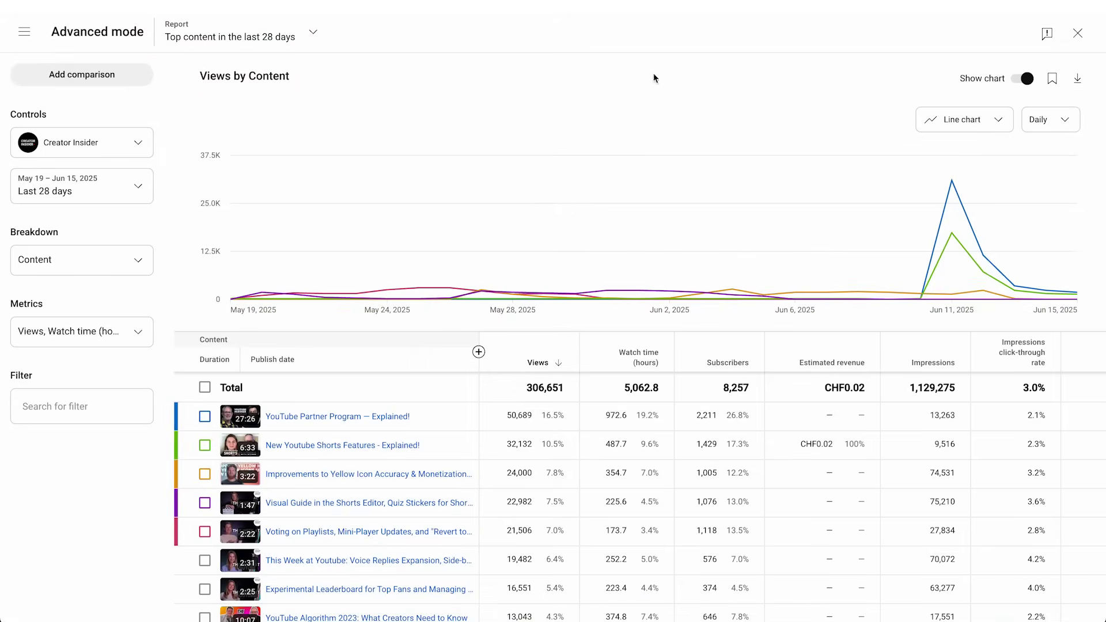
pyautogui.click(25, 33)
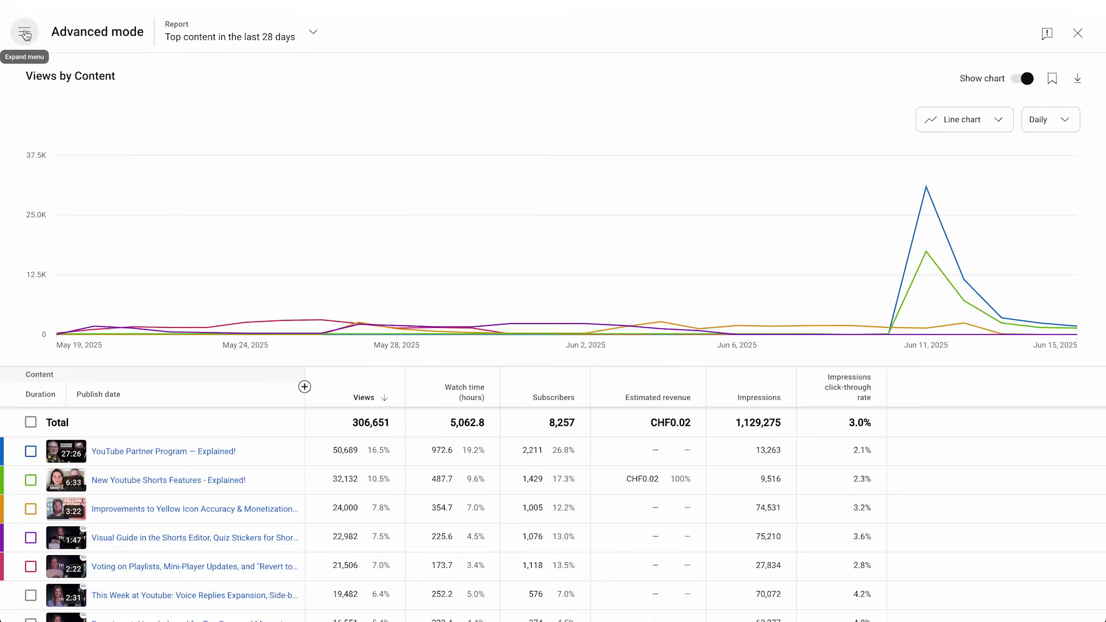
pyautogui.click(25, 33)
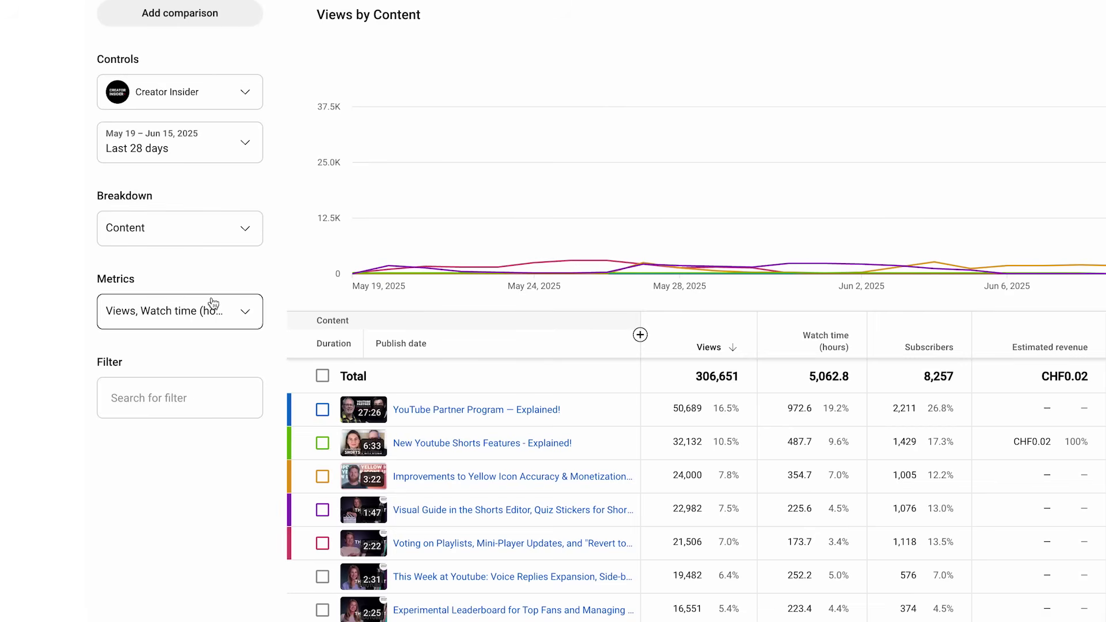
# Look through the breakdown options and keep the report broken down by Content.
pyautogui.click(220, 240)
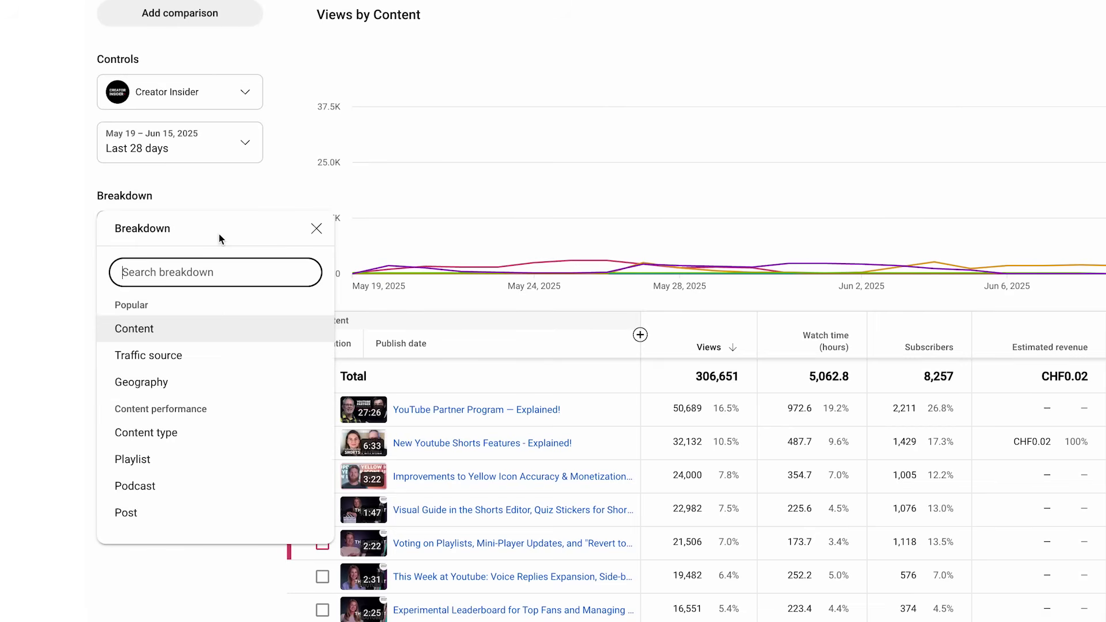
pyautogui.scroll(-4, 192, 459)
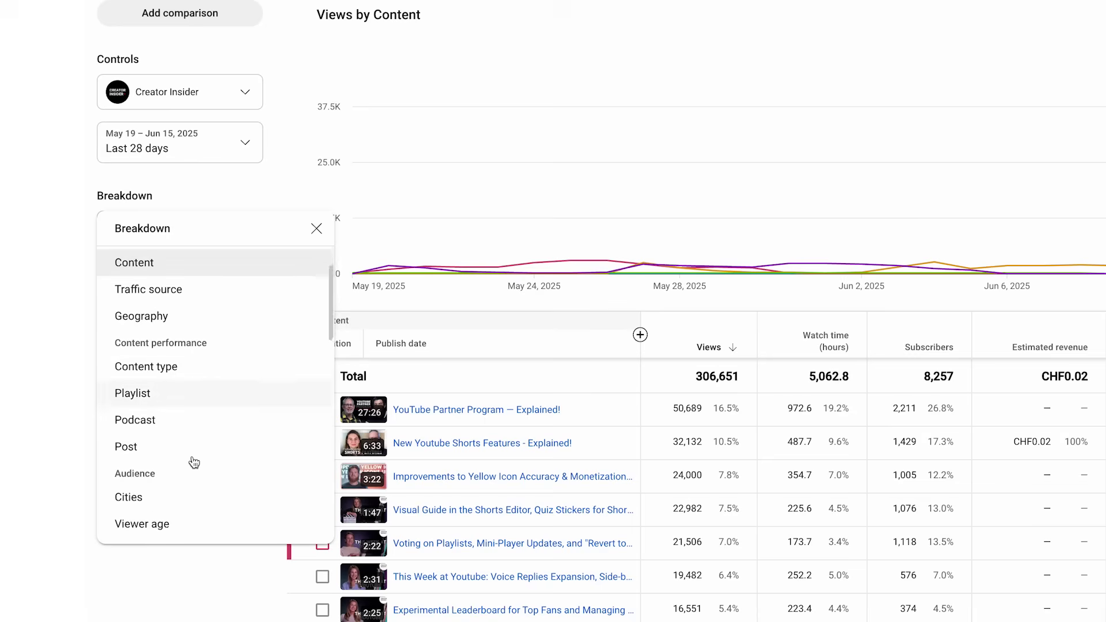
pyautogui.scroll(5, 193, 462)
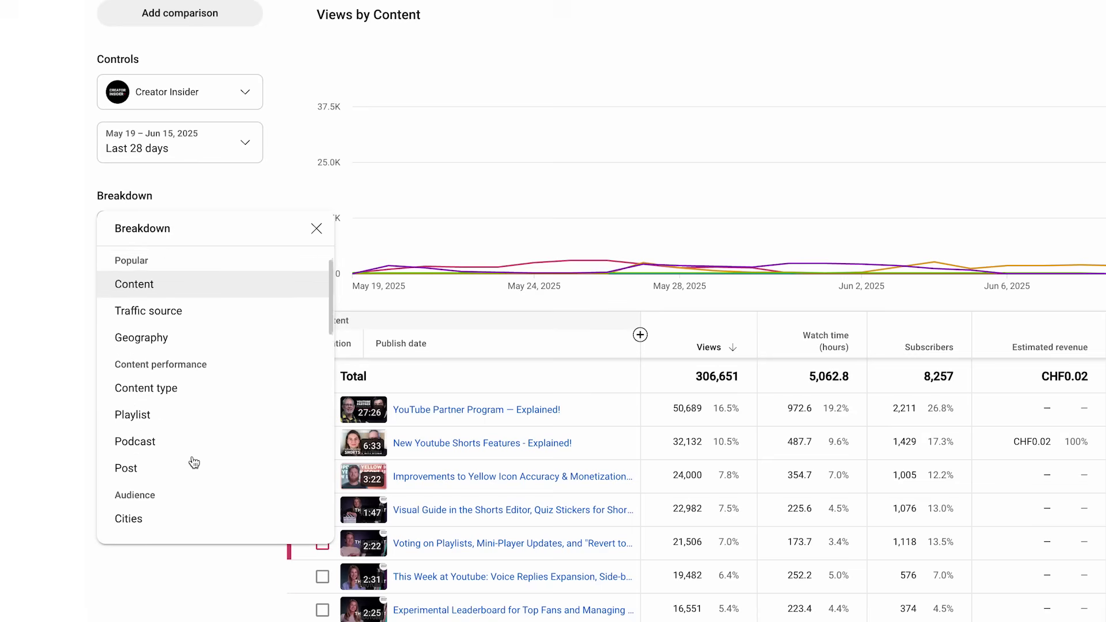
pyautogui.write('reve')
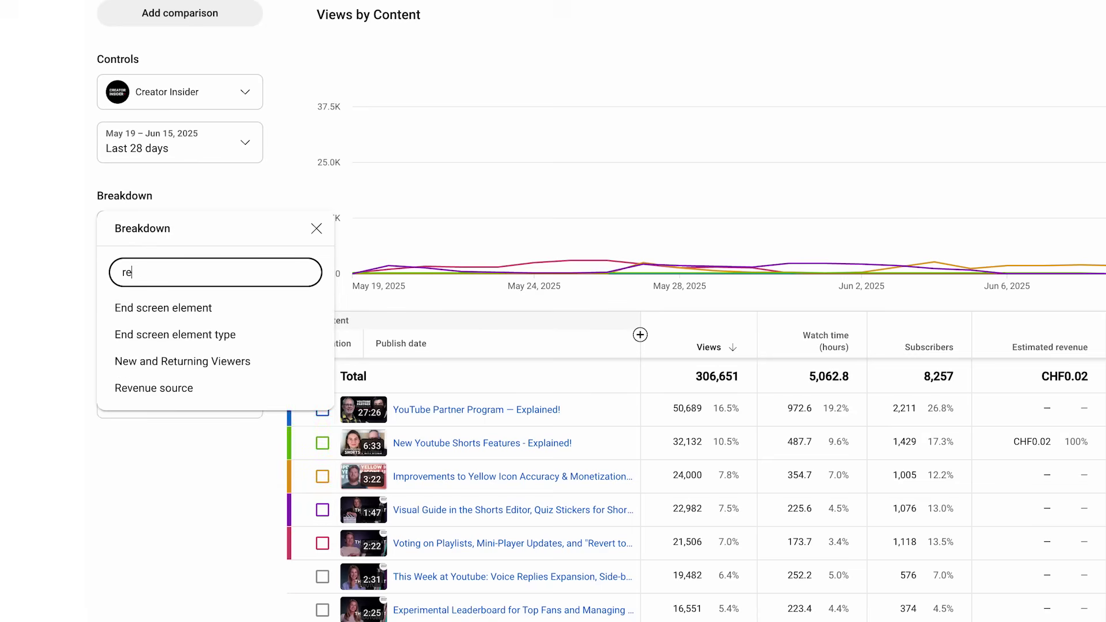
pyautogui.press('BackSpace')
pyautogui.press('BackSpace')
pyautogui.press('BackSpace')
pyautogui.press('BackSpace')
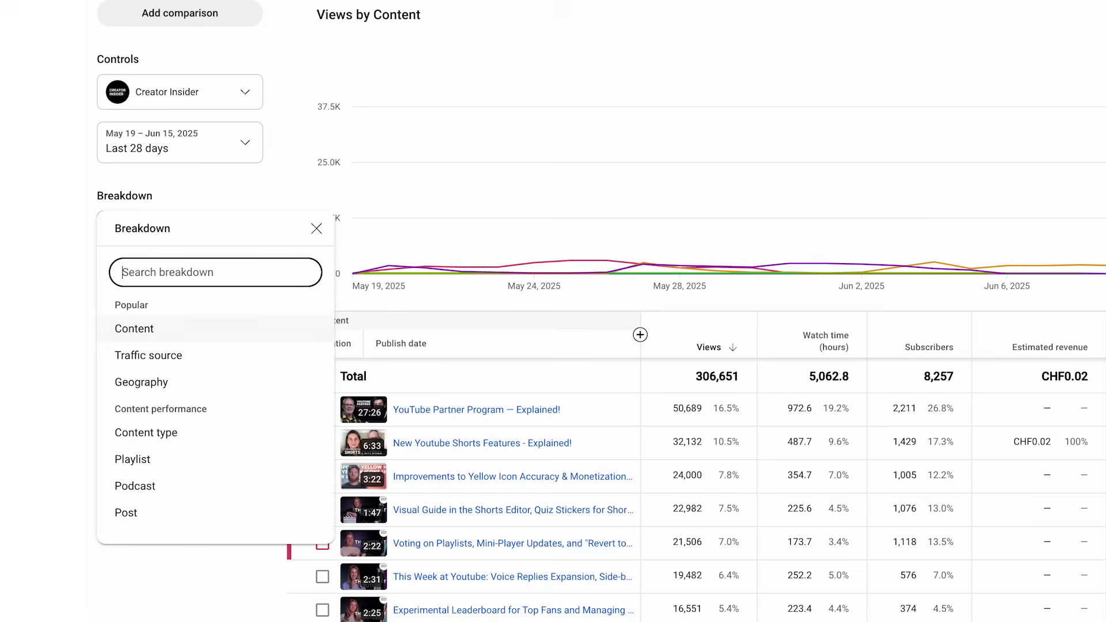
pyautogui.click(151, 327)
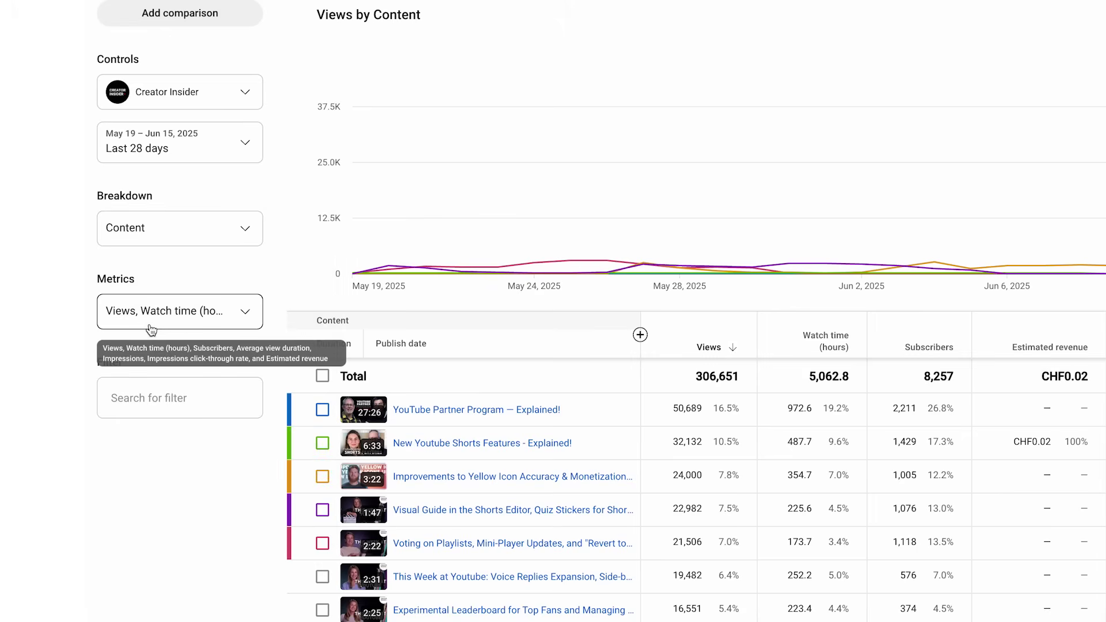
# Replace the metrics with Views, Watch time, Subscribers, Average view duration, Average percentage viewed and Videos added.
pyautogui.click(156, 323)
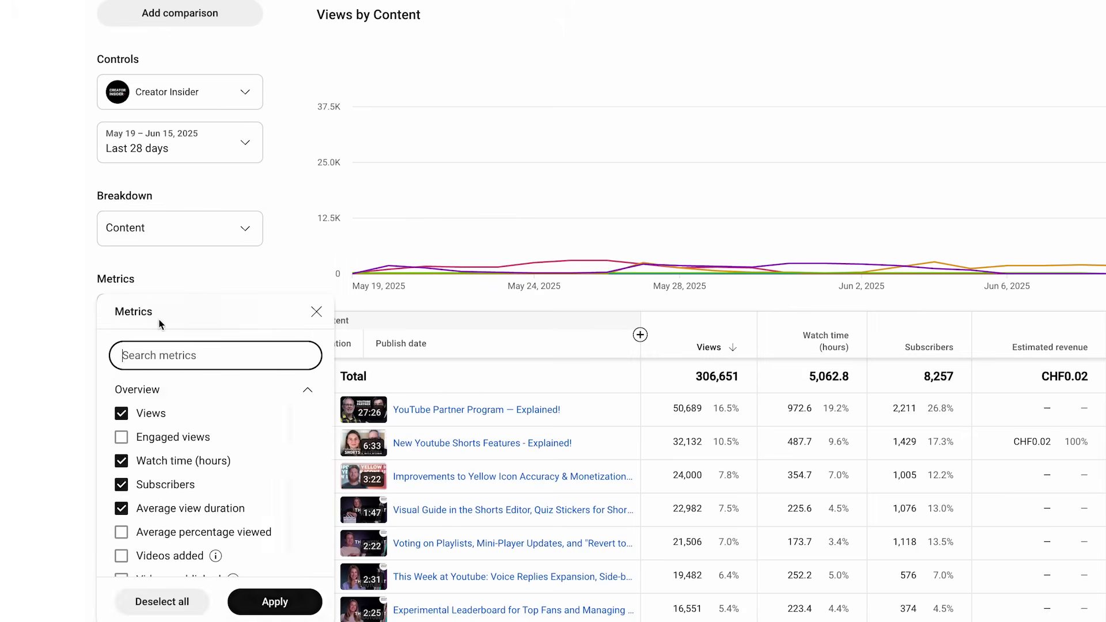
pyautogui.click(170, 442)
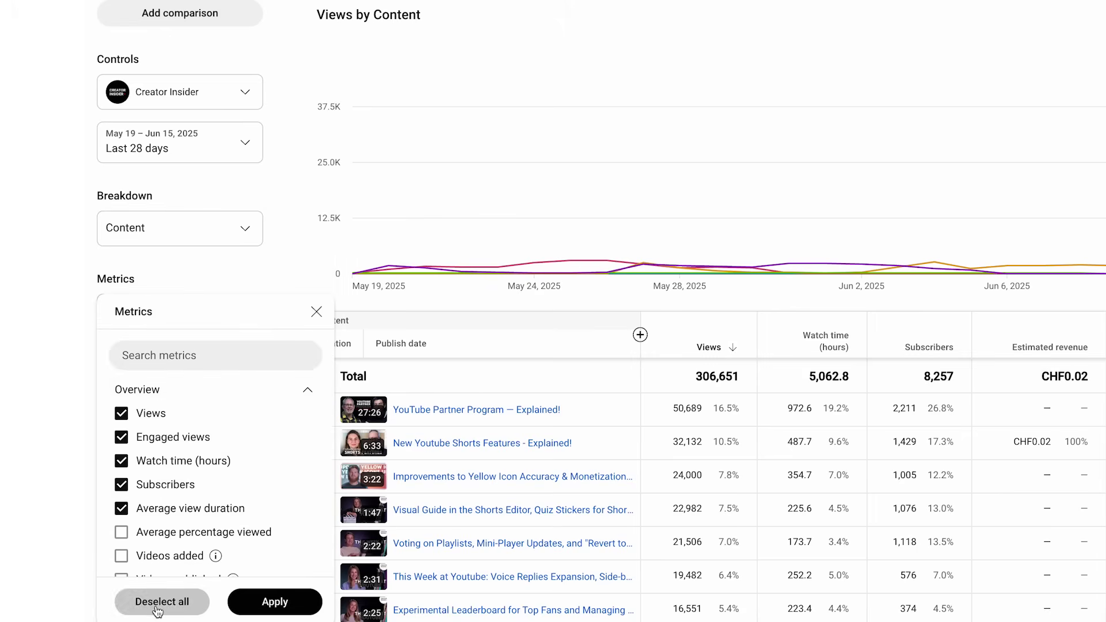
pyautogui.click(160, 600)
pyautogui.click(158, 414)
pyautogui.click(159, 461)
pyautogui.click(156, 485)
pyautogui.click(163, 509)
pyautogui.click(162, 533)
pyautogui.click(168, 557)
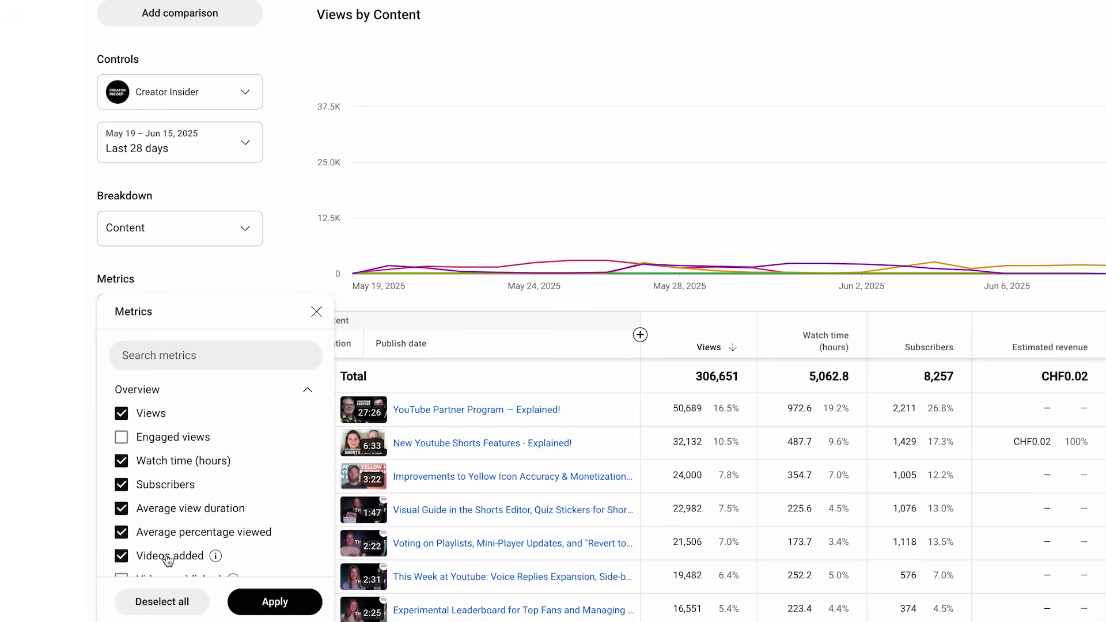
pyautogui.click(268, 604)
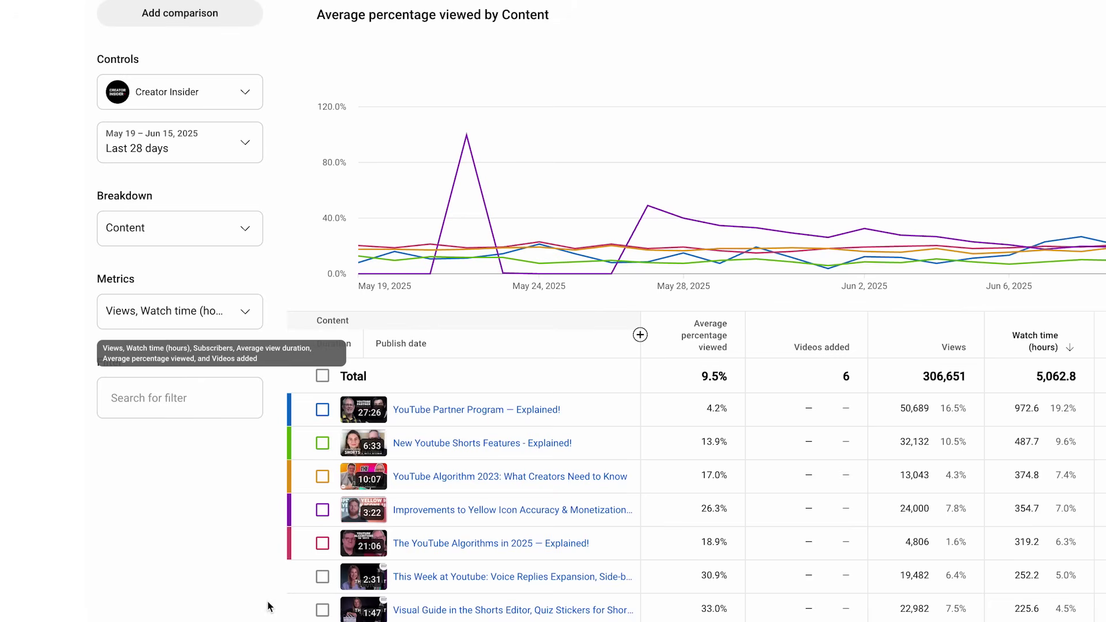
# Filter the report to videos whose title contains 'this week at youtube'.
pyautogui.click(200, 405)
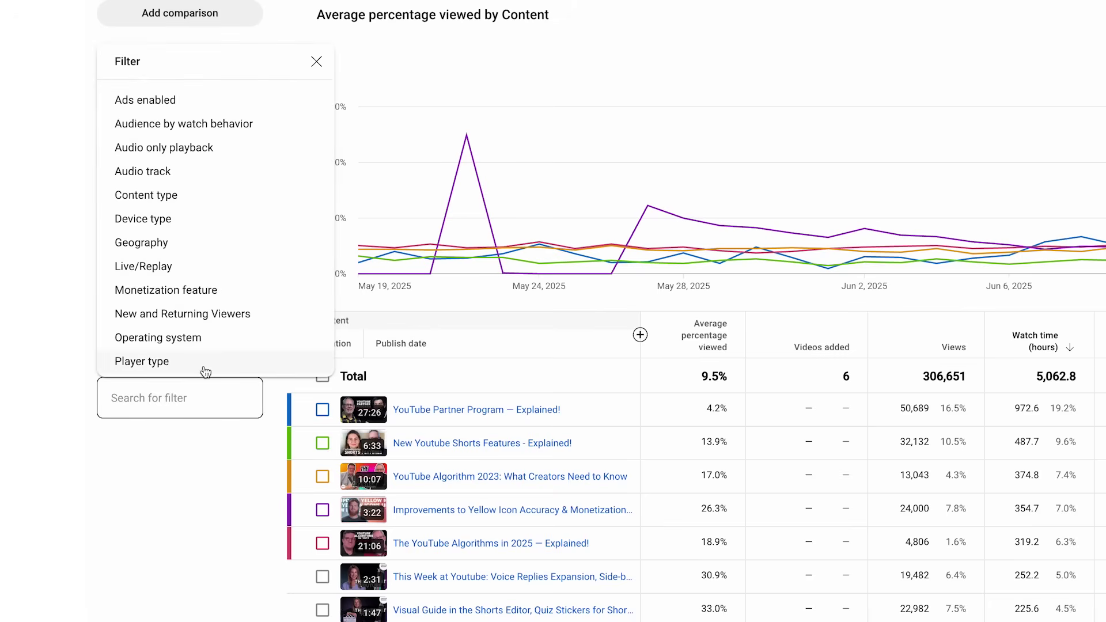
pyautogui.write('title')
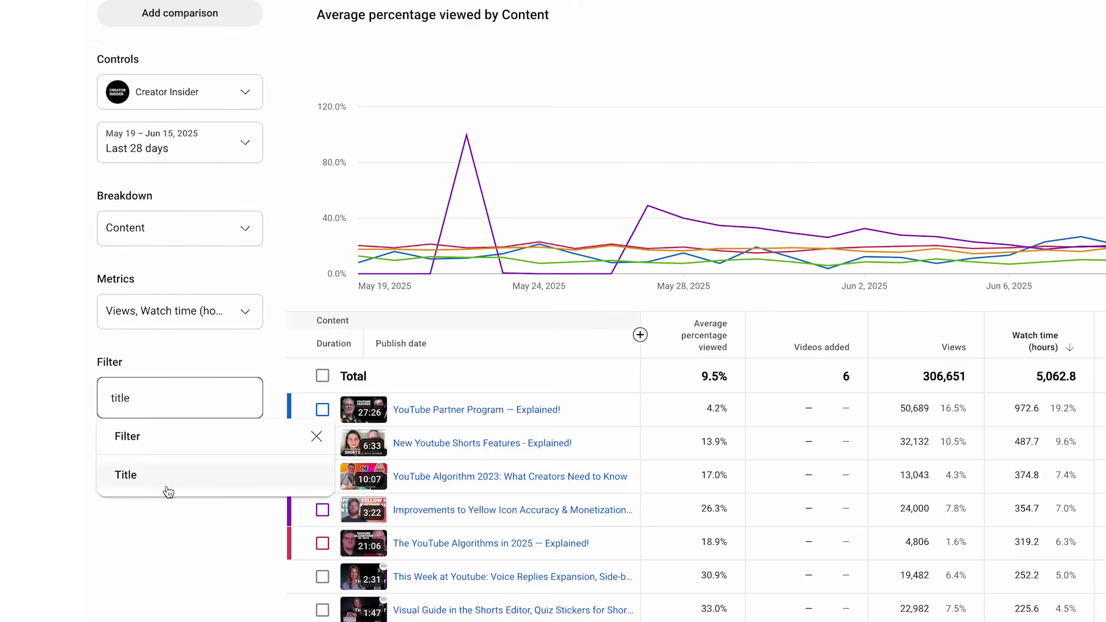
pyautogui.click(168, 486)
pyautogui.write('this week at youtube')
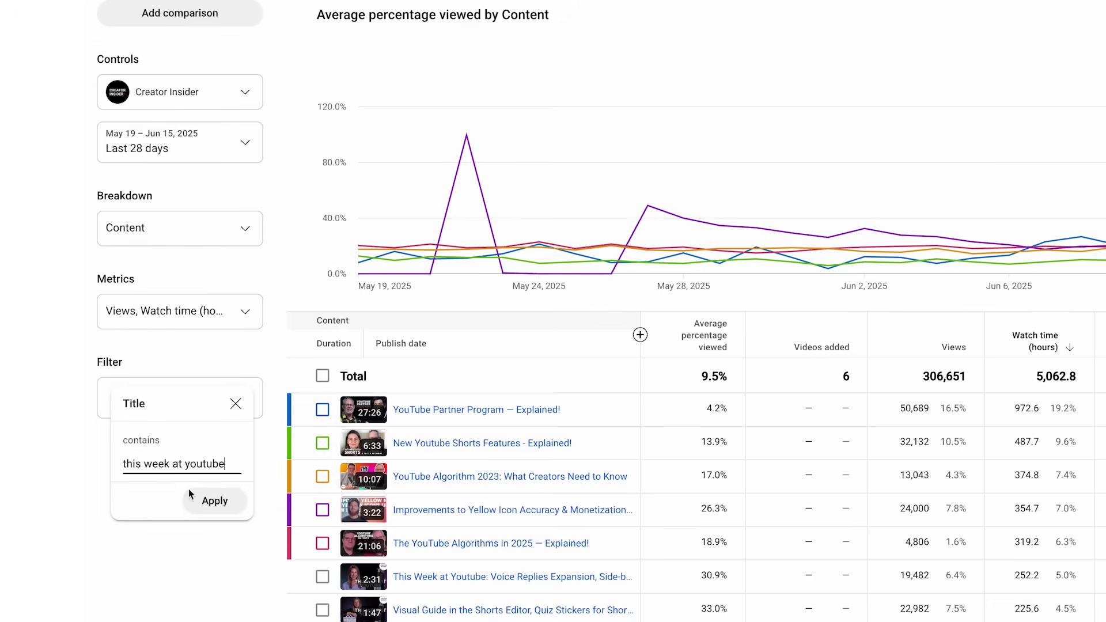
pyautogui.click(202, 500)
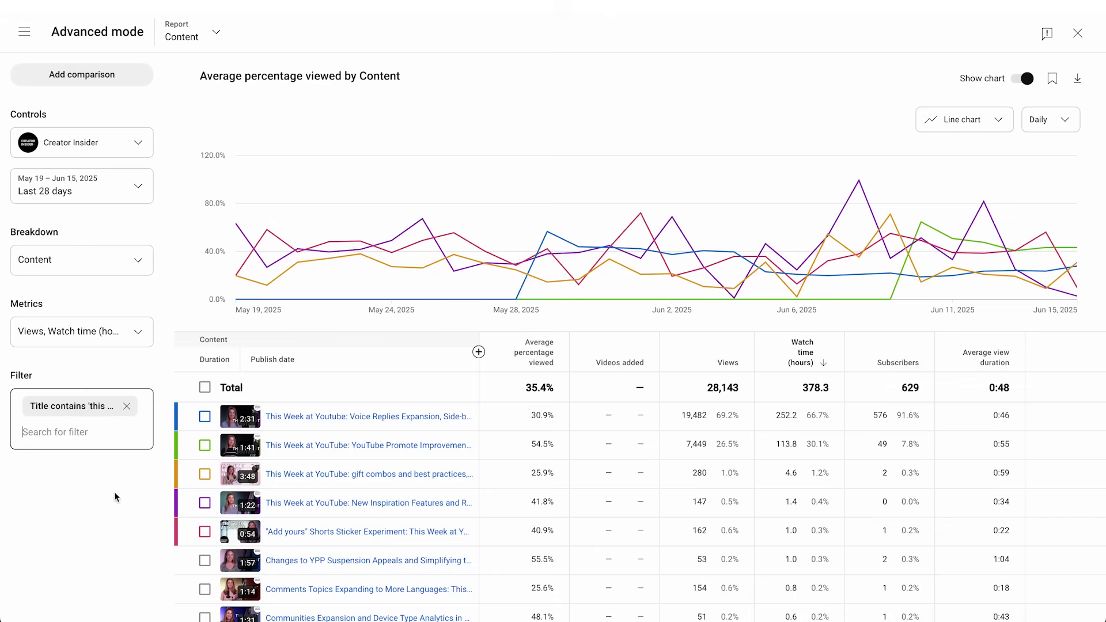
# Sort the videos by publish date, then hide and reshow the chart.
pyautogui.click(266, 358)
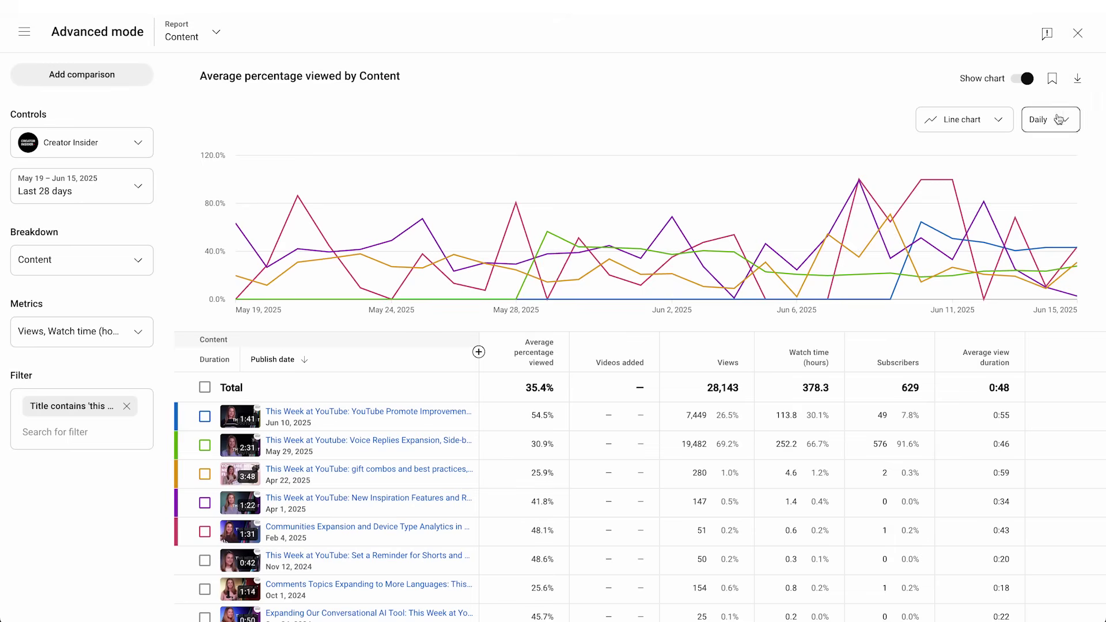
pyautogui.click(1027, 82)
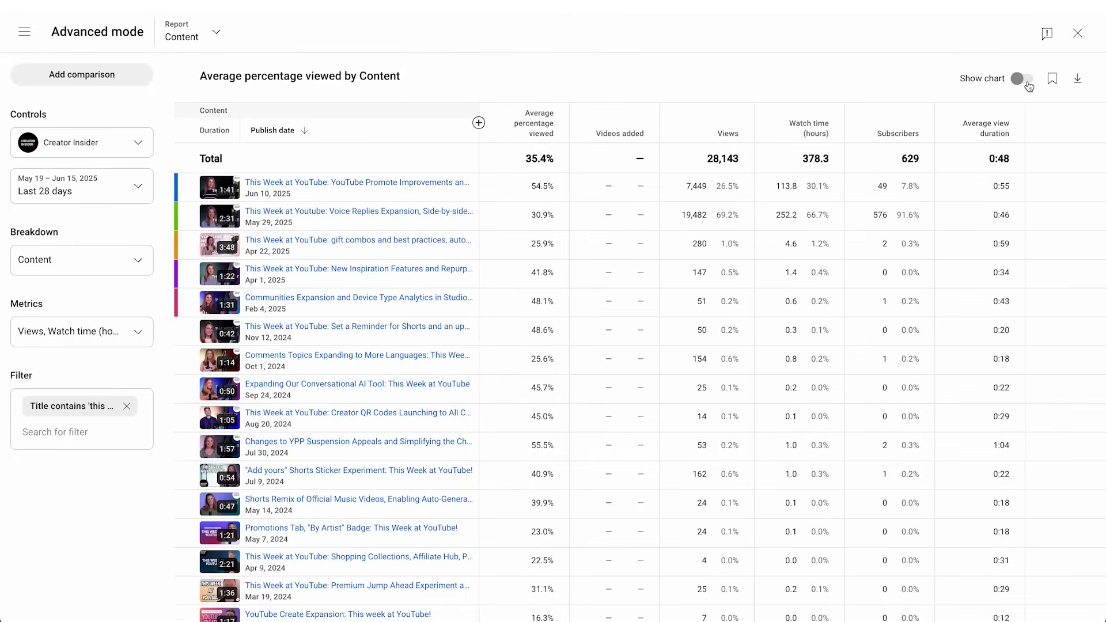
pyautogui.click(1026, 85)
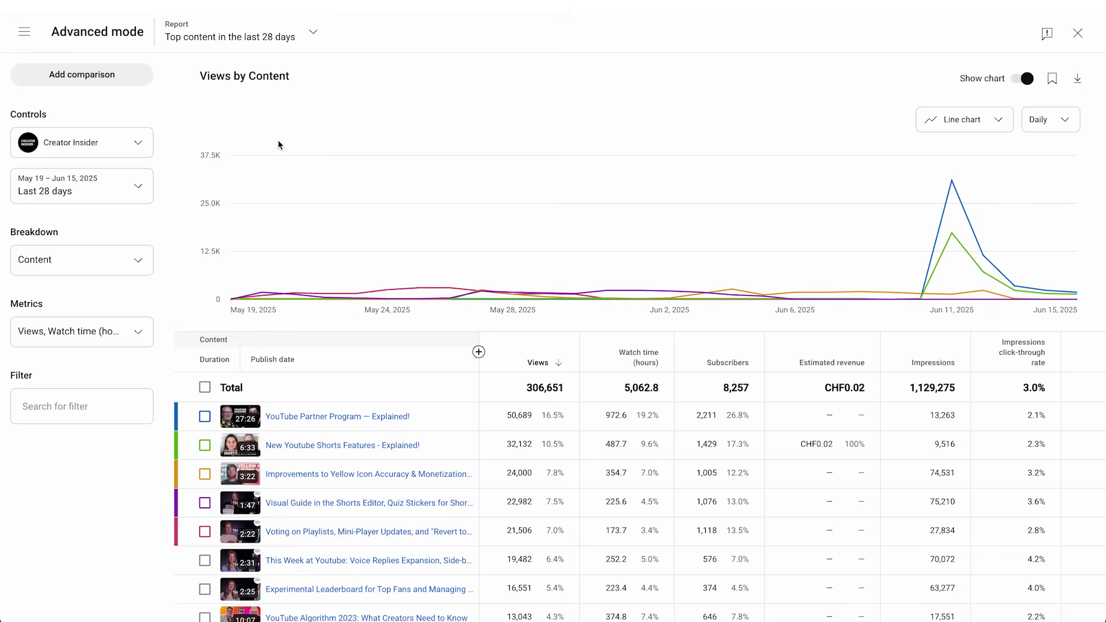
# Break the report down by Traffic source and filter Content type to Videos.
pyautogui.click(144, 261)
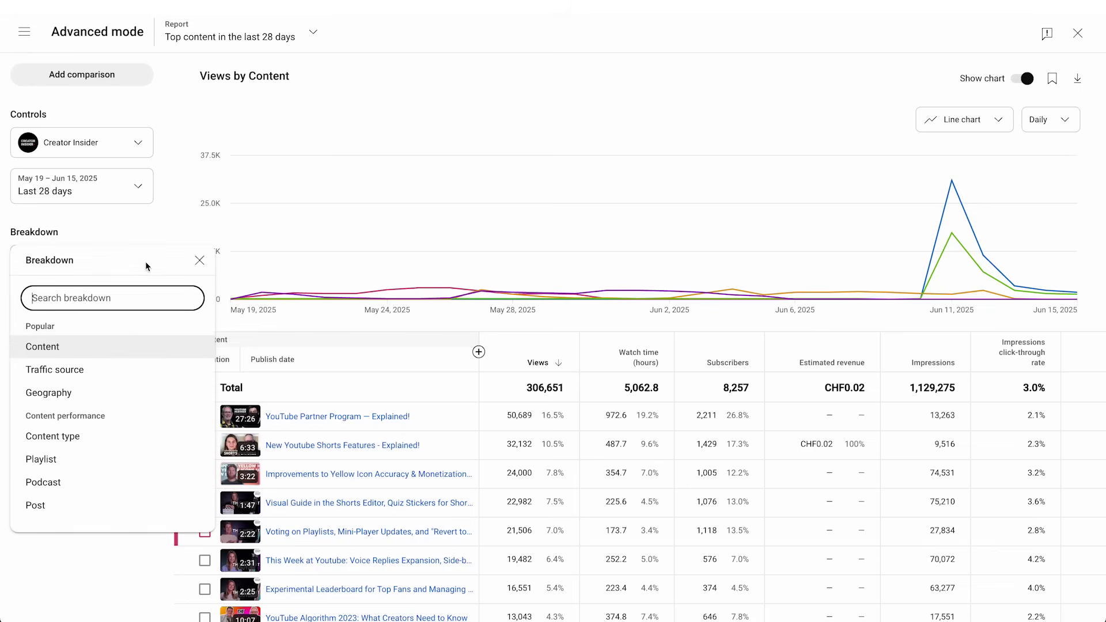
pyautogui.click(120, 371)
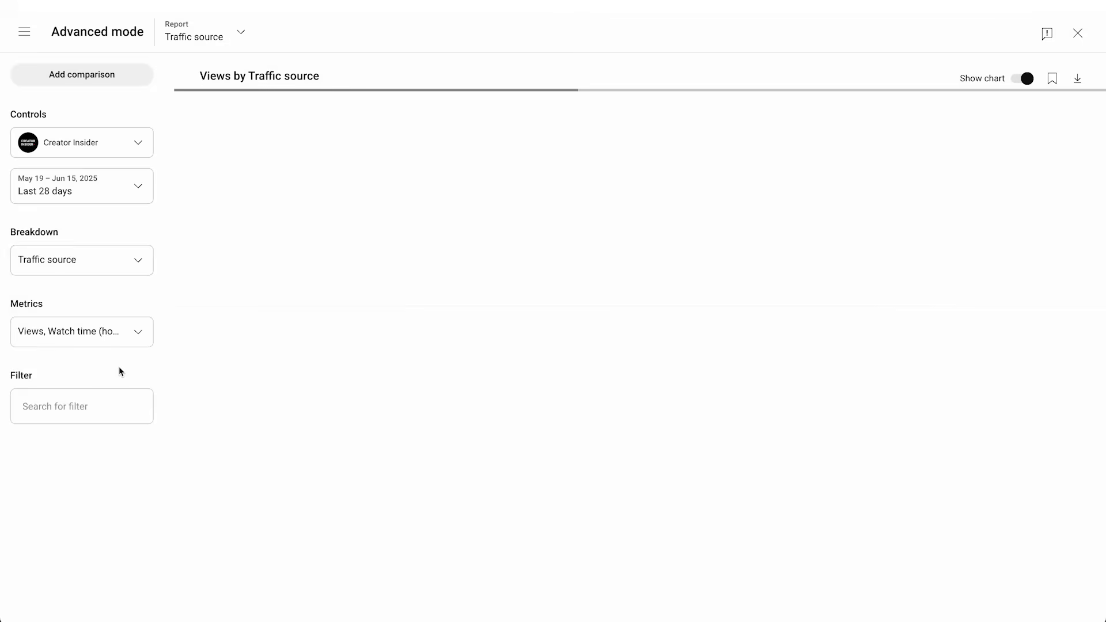
pyautogui.click(105, 402)
pyautogui.write('content')
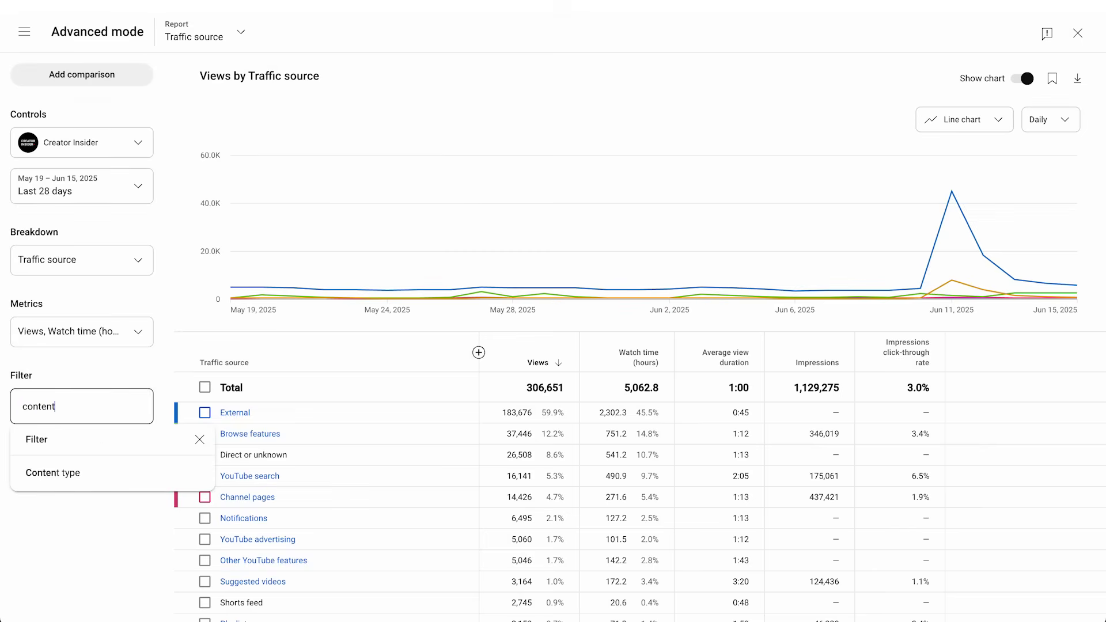
pyautogui.click(75, 471)
pyautogui.click(65, 497)
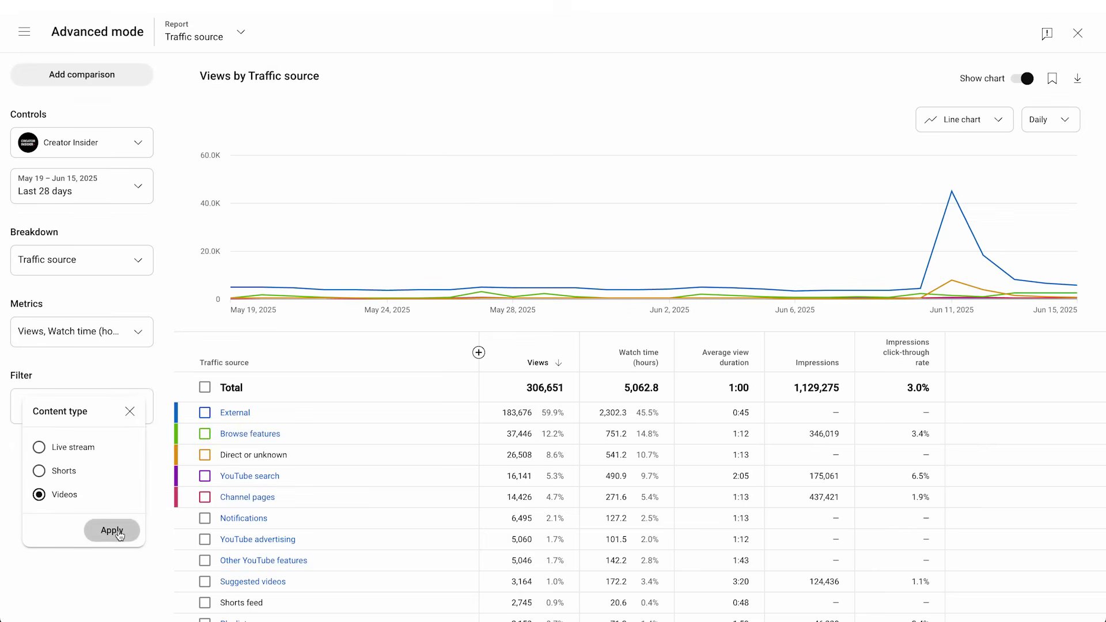
pyautogui.click(115, 530)
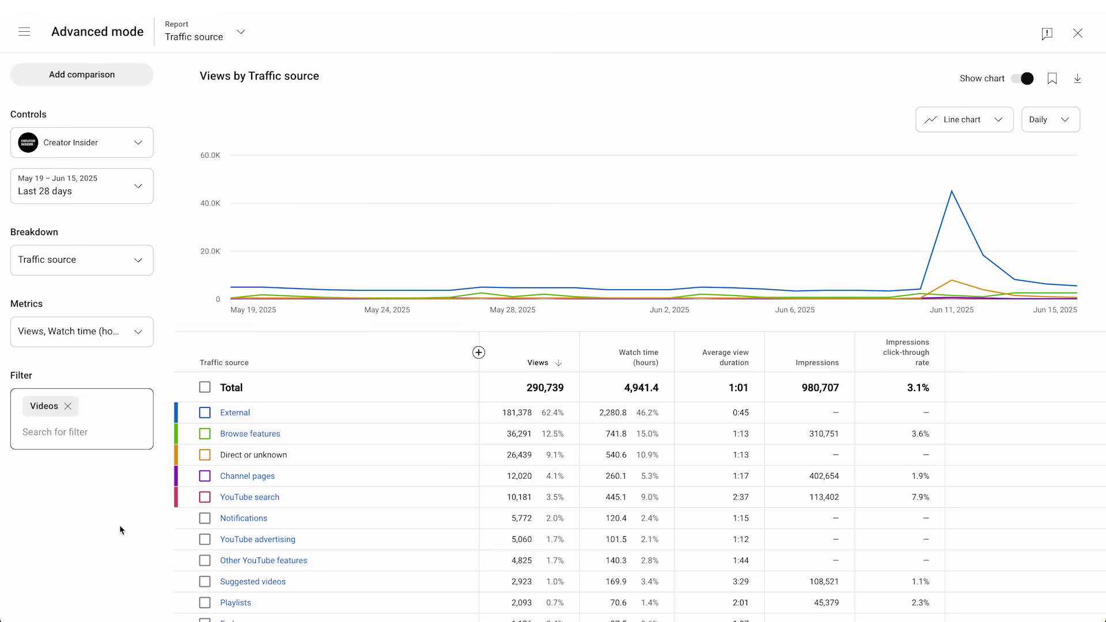
# Save the report as 'traffic sources video for long-form video'.
pyautogui.click(1052, 79)
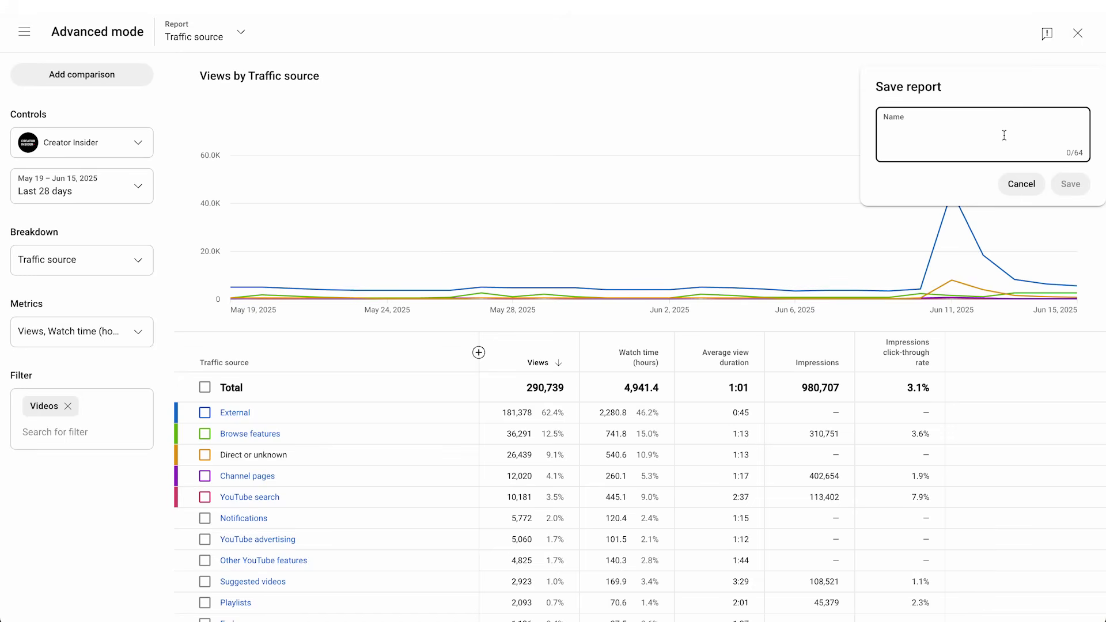
pyautogui.write('traffic sources video for long-form video')
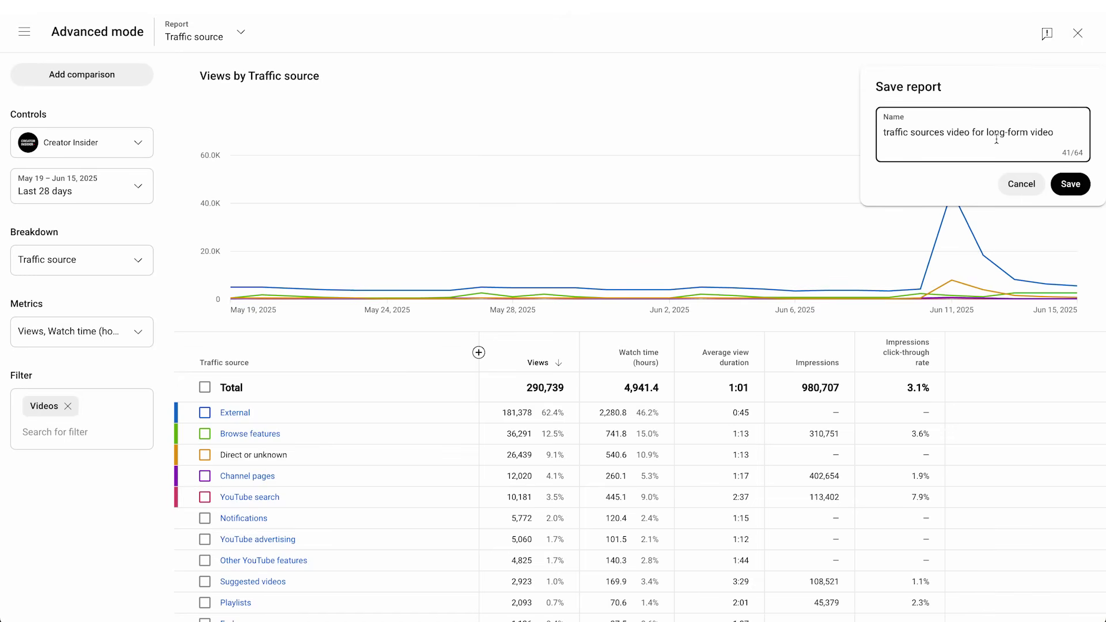
pyautogui.click(1070, 184)
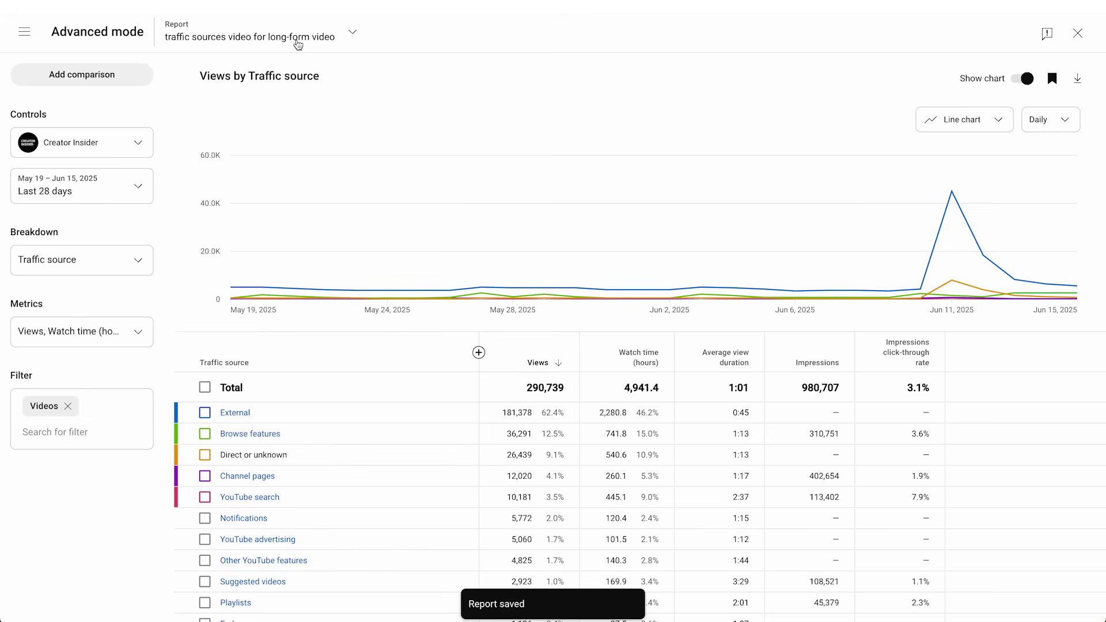
pyautogui.click(298, 42)
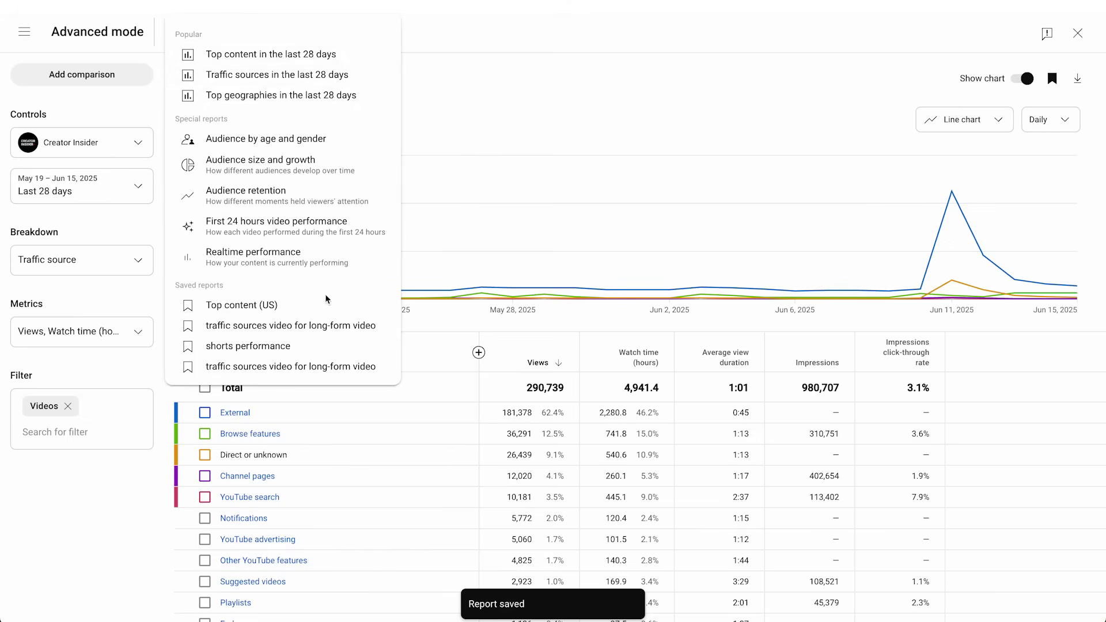
# Open the saved long-form traffic sources report, then load First 24 hours video performance.
pyautogui.click(333, 367)
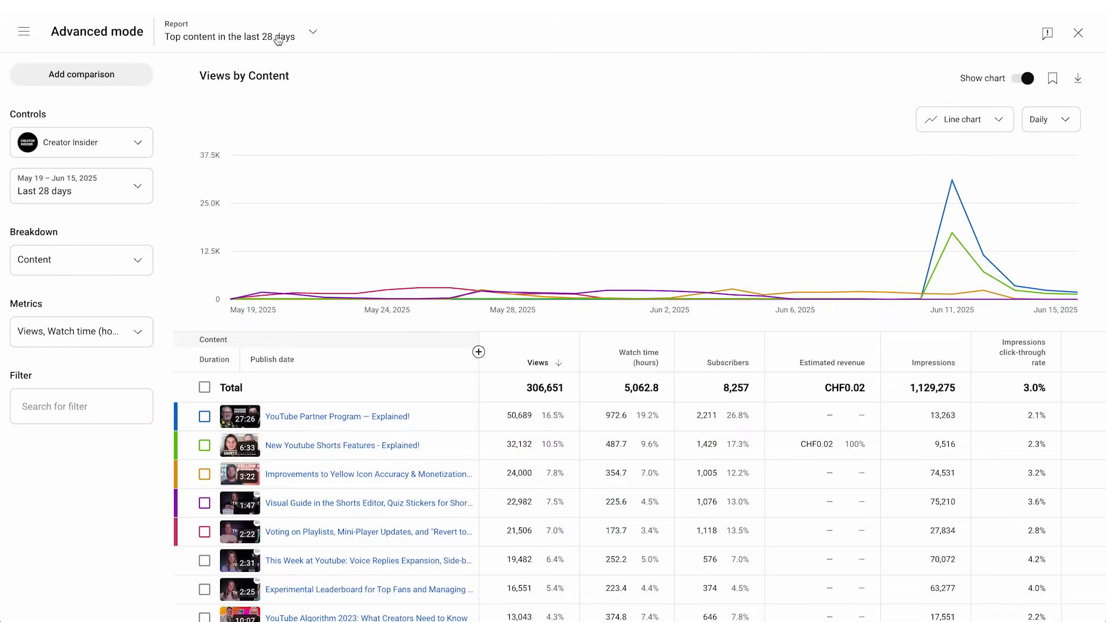
pyautogui.click(277, 36)
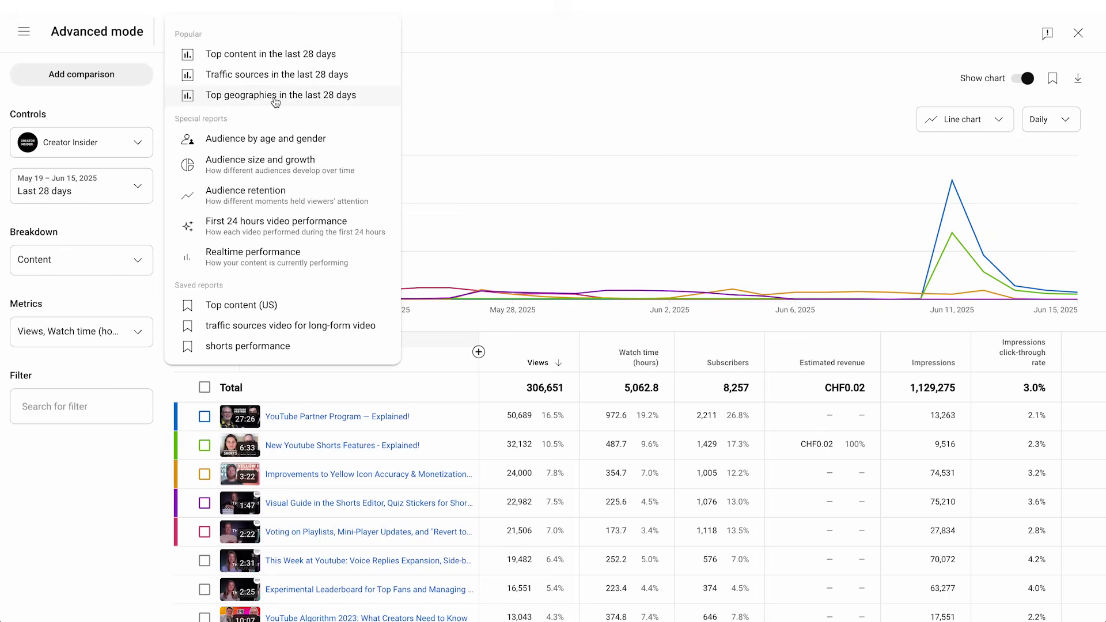
pyautogui.click(263, 229)
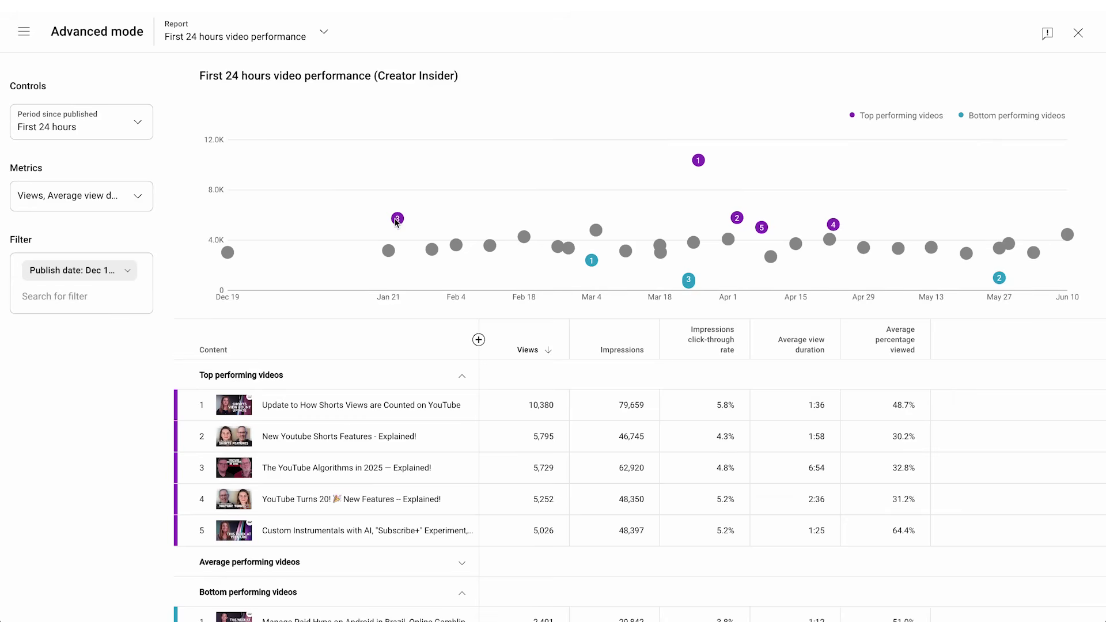
# Choose the Audience retention report and open the video picker in Choose specific content.
pyautogui.moveTo(401, 223)
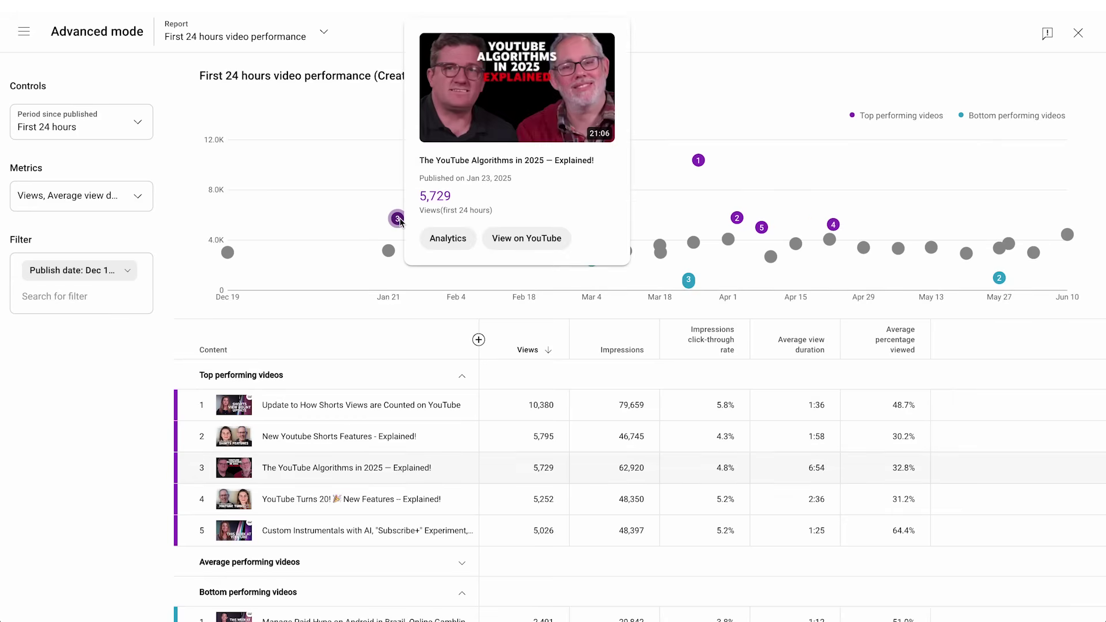
pyautogui.moveTo(700, 165)
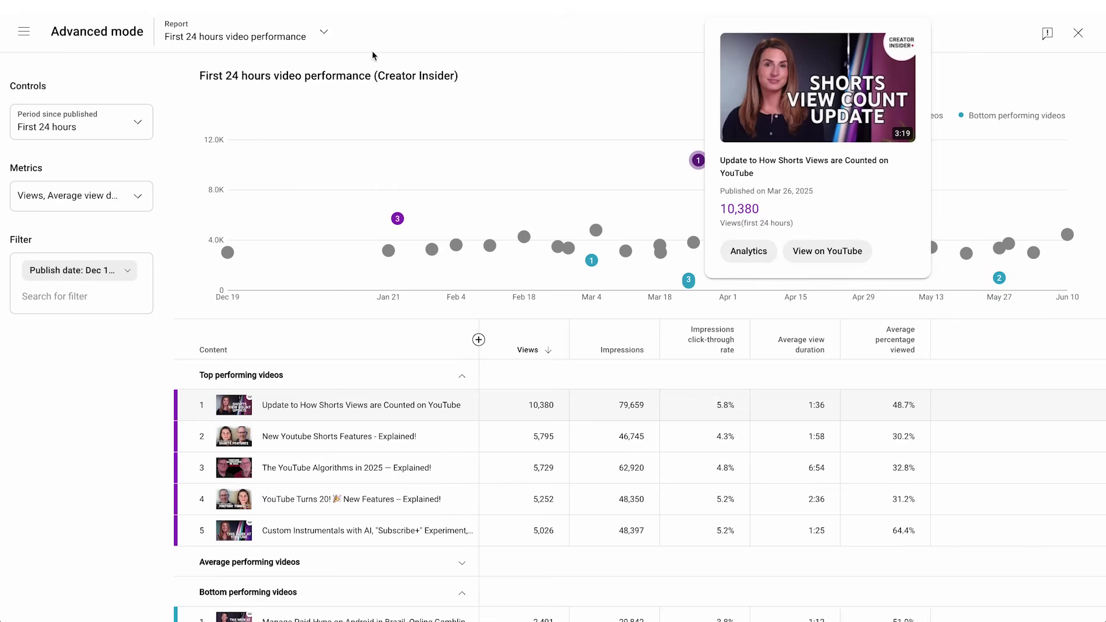
pyautogui.click(319, 42)
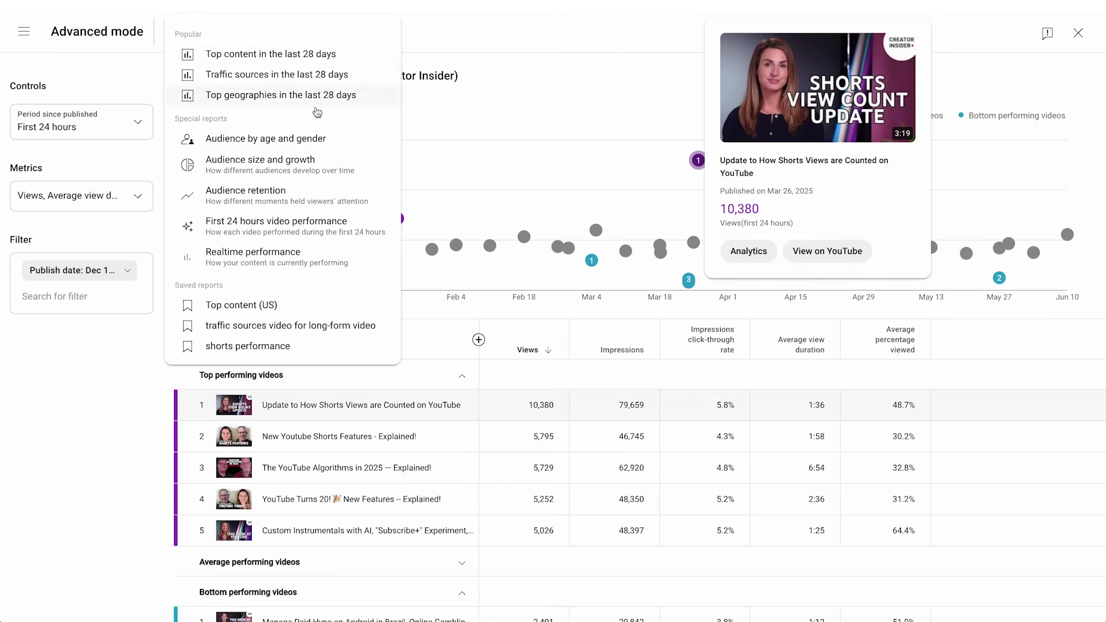
pyautogui.click(302, 192)
pyautogui.click(515, 317)
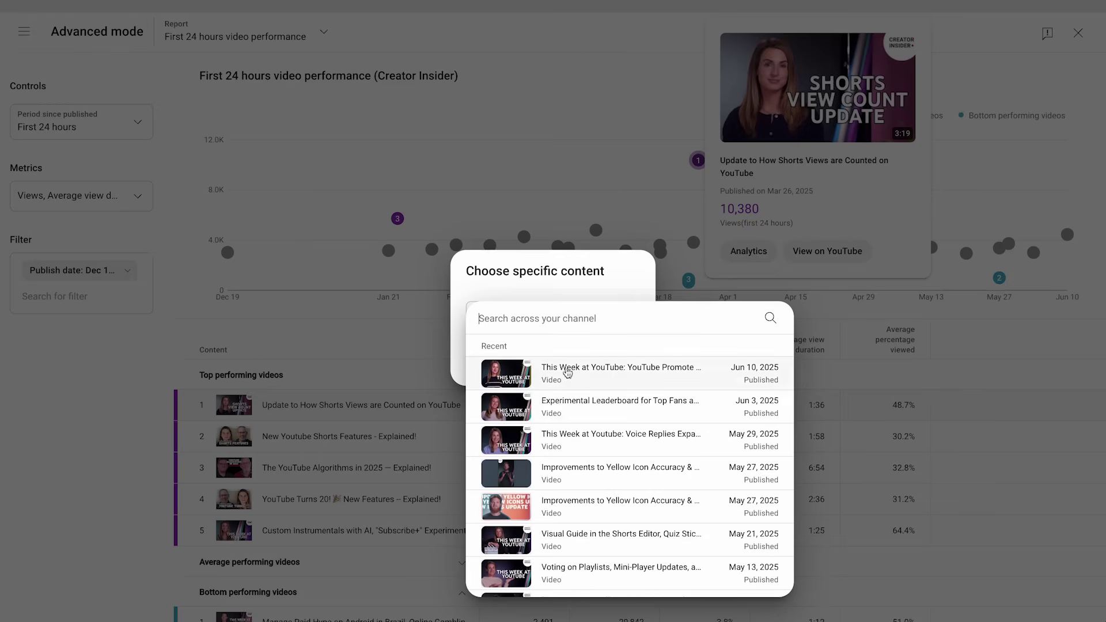
# Load retention for the most recent video, then begin adding a comparison.
pyautogui.click(570, 382)
pyautogui.click(616, 365)
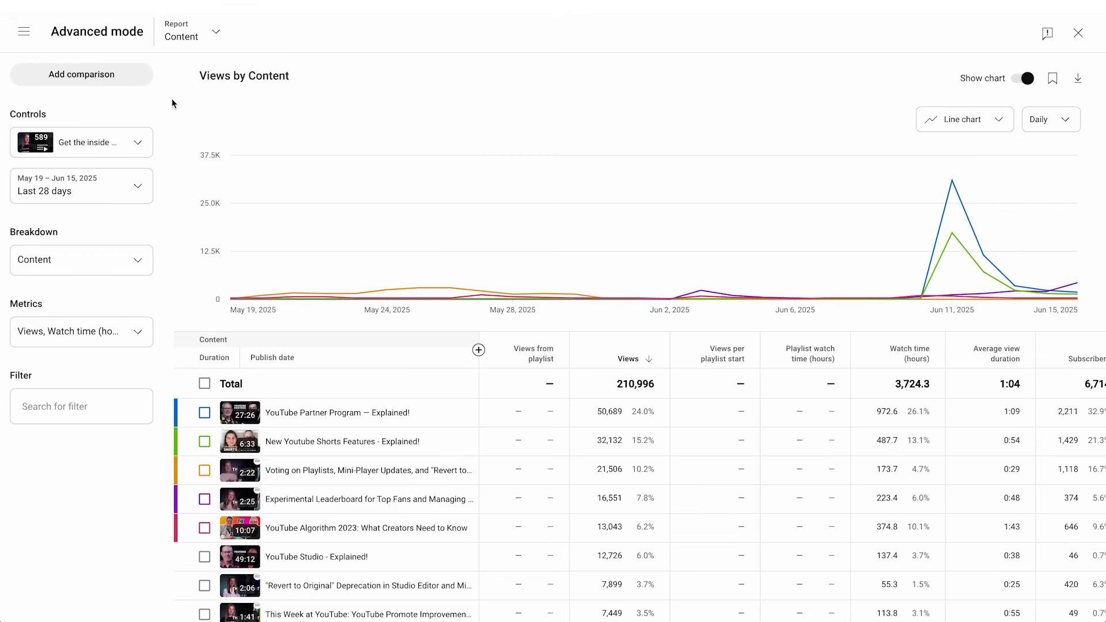
pyautogui.click(80, 79)
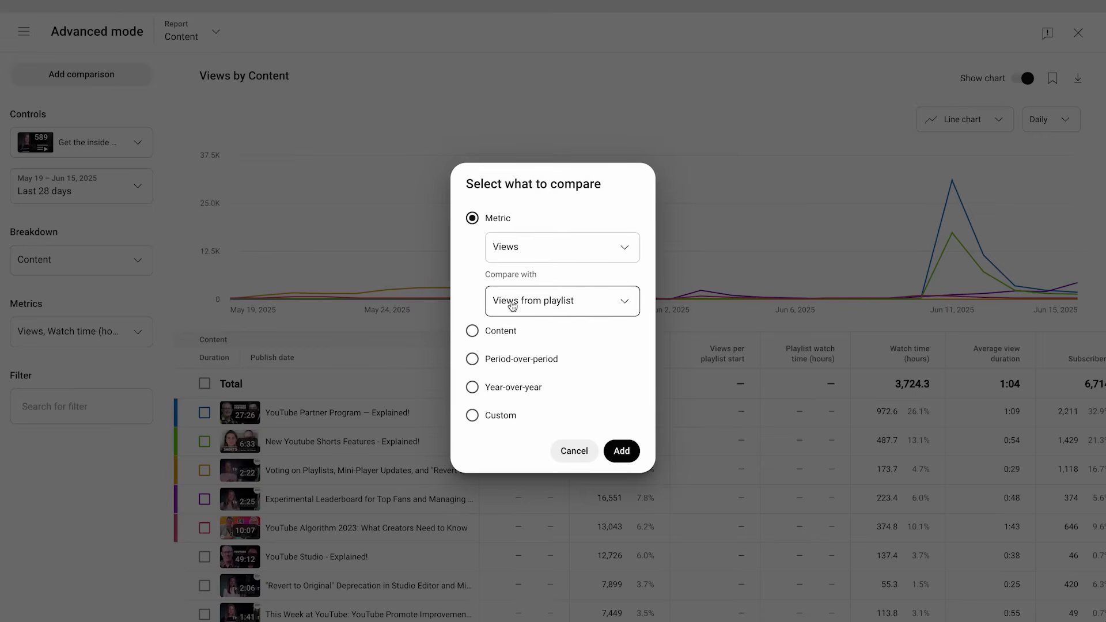
# Compare content against the Weekly YouTube News Flash playlist and add the comparison.
pyautogui.click(506, 332)
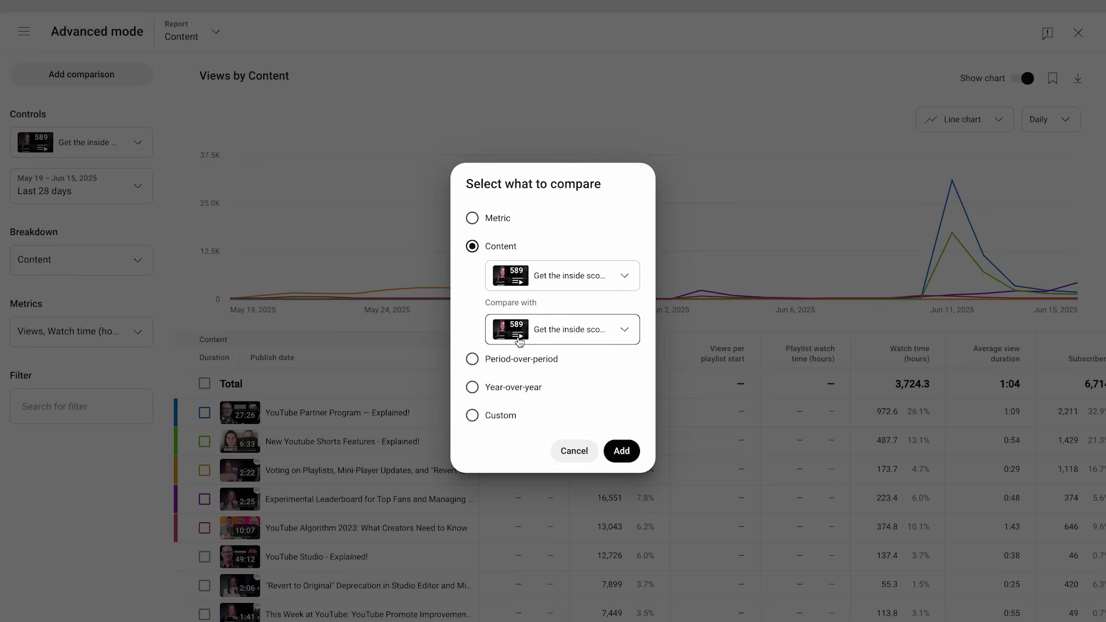
pyautogui.click(520, 334)
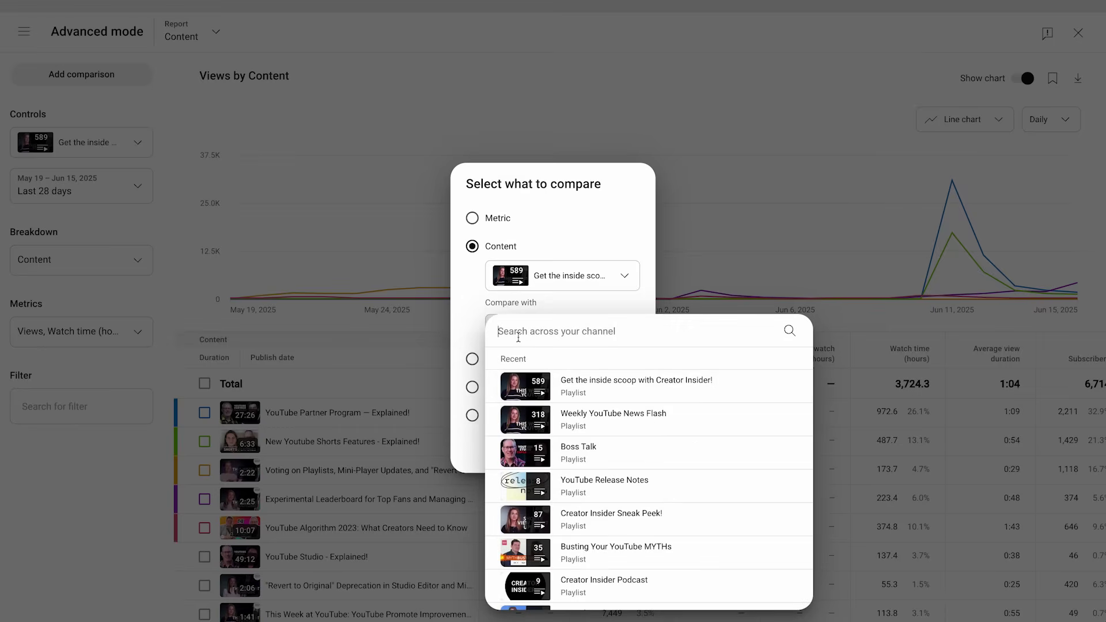
pyautogui.click(574, 426)
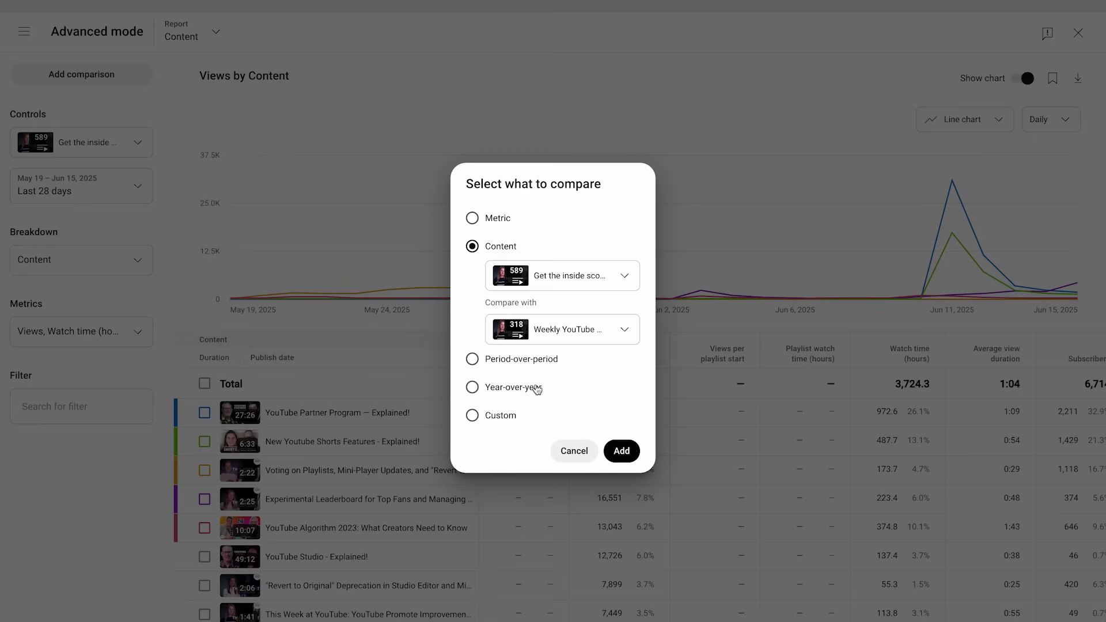
pyautogui.click(622, 451)
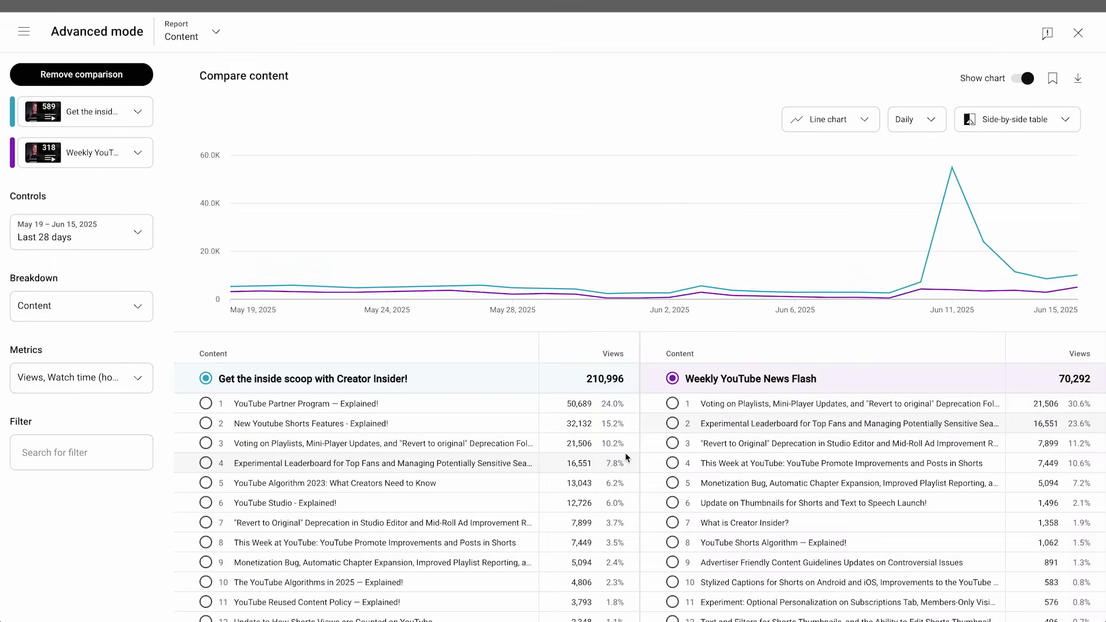
# Switch the comparison breakdown to Traffic source, then to Viewer age.
pyautogui.click(135, 306)
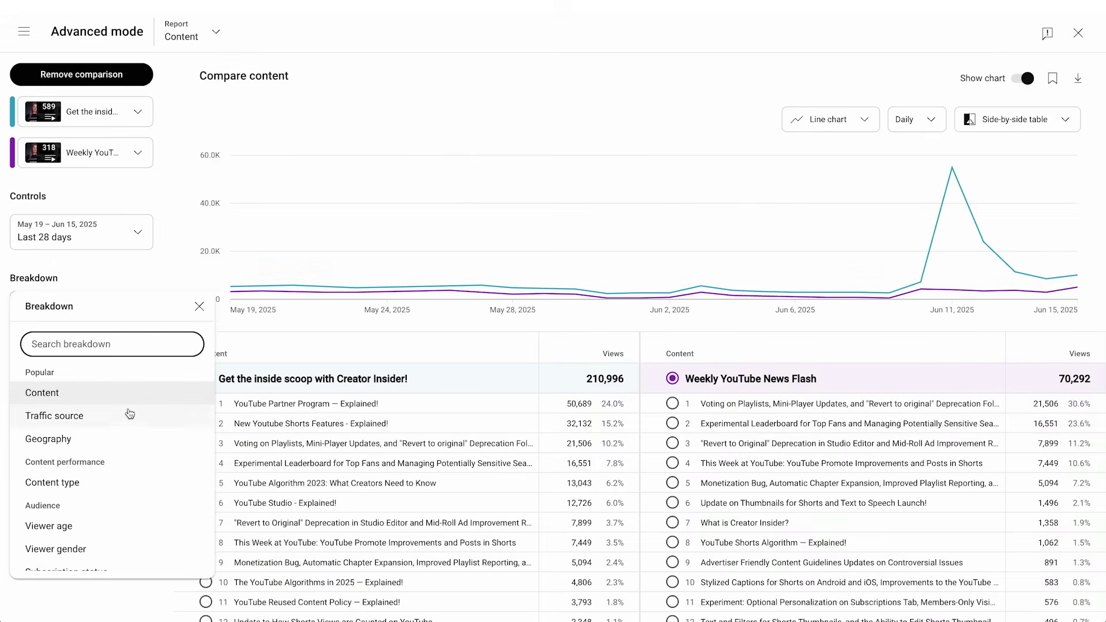
pyautogui.click(128, 419)
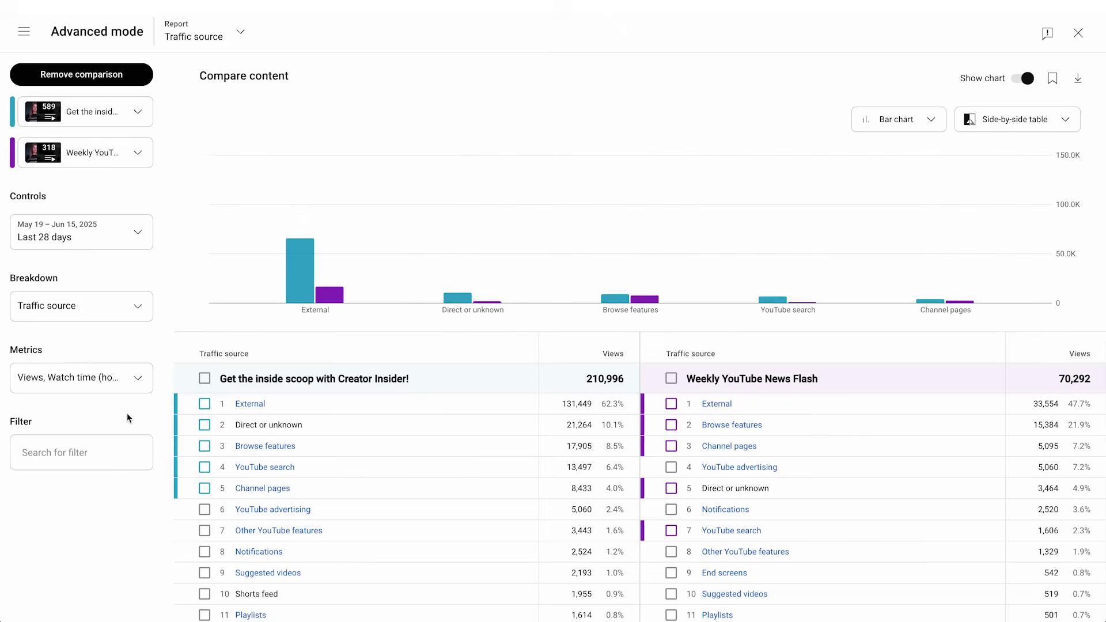
pyautogui.click(107, 311)
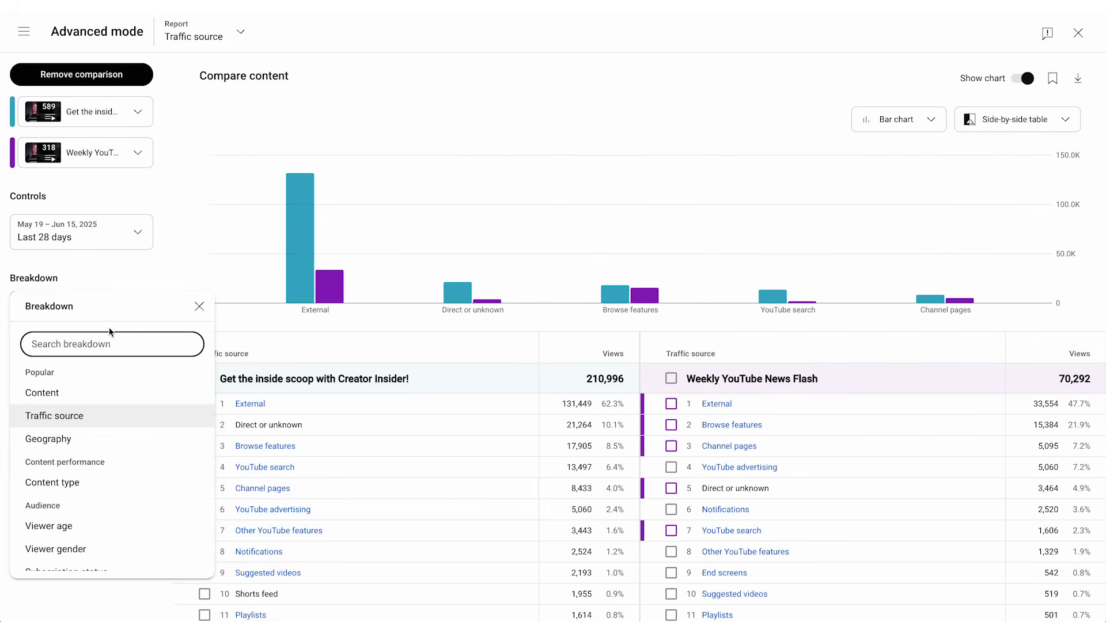
pyautogui.click(69, 527)
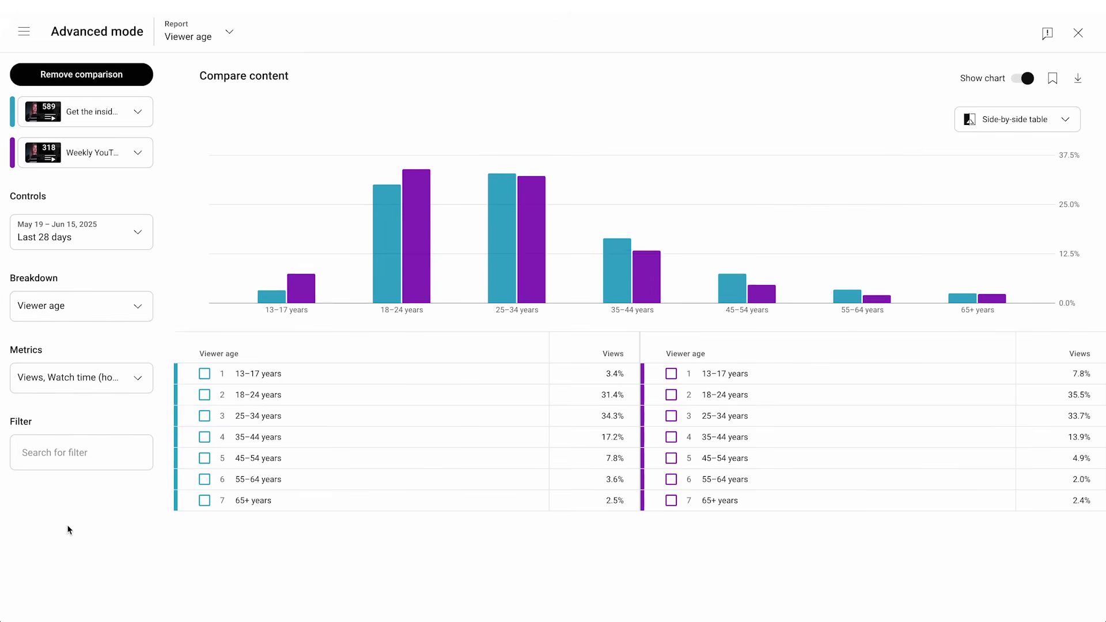